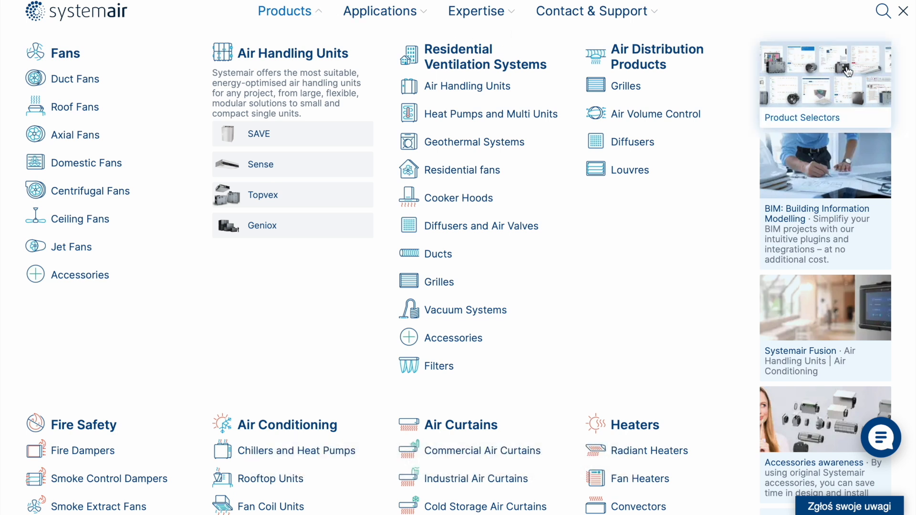
Open the Axial Fans Configurator from the product selectors and set the required airflow to 20,000 m³/h.
click(848, 71)
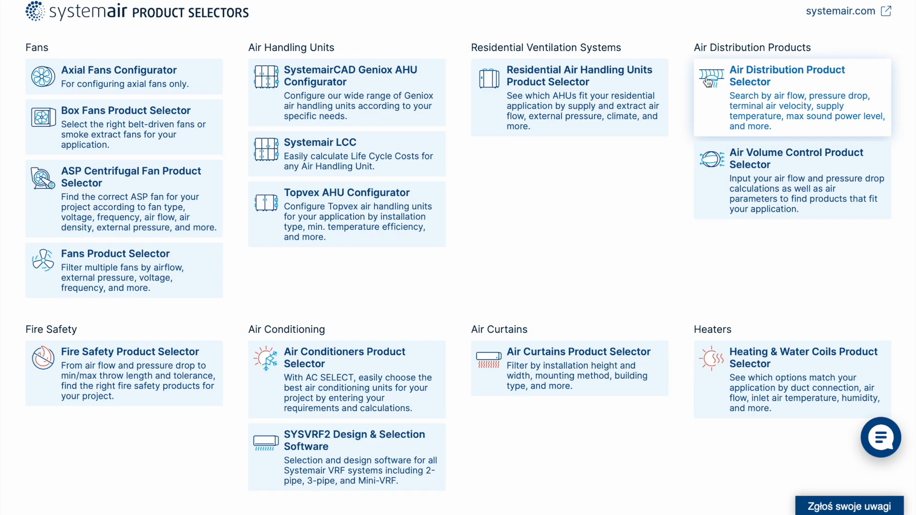
click(181, 87)
click(258, 79)
text(200)
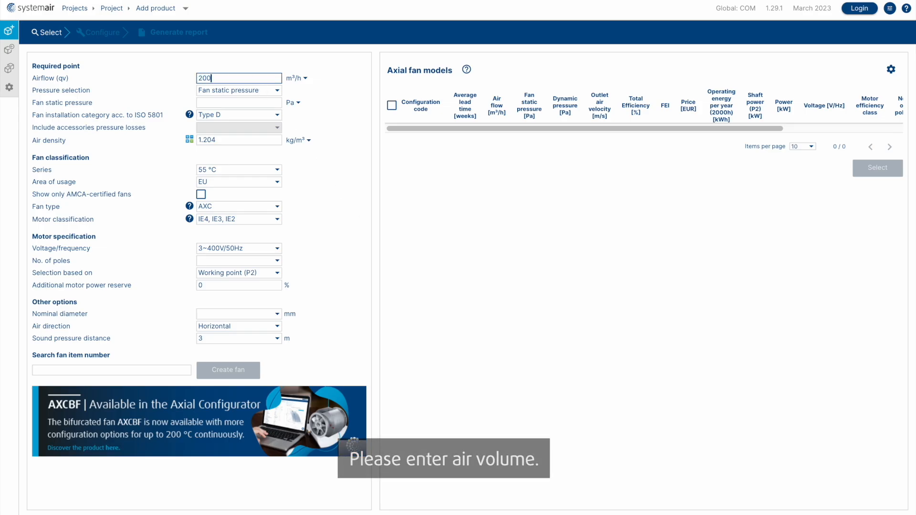
text(00)
click(348, 76)
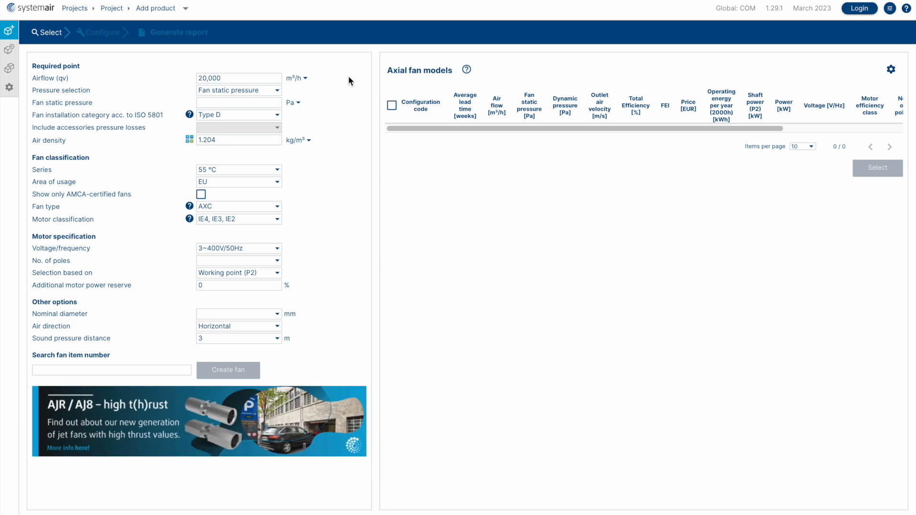
Switch the airflow unit to m³/s and return it to m³/h.
click(305, 78)
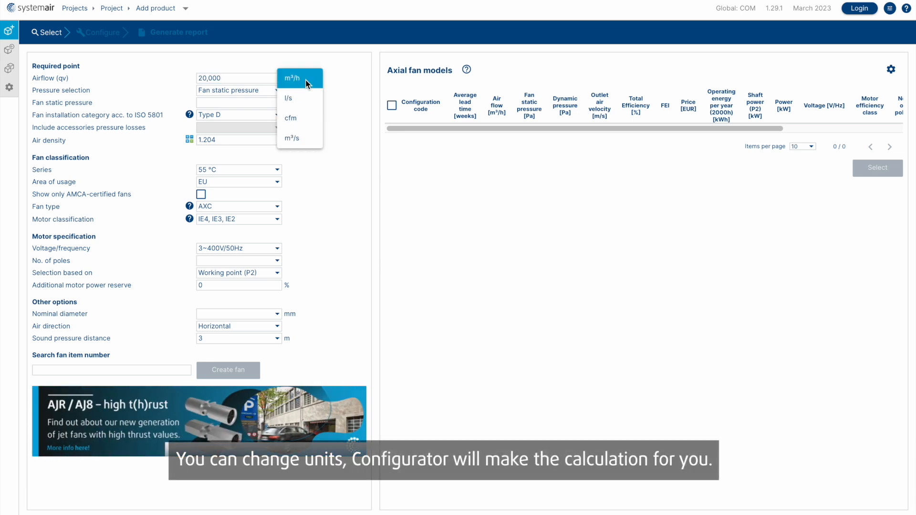
click(304, 138)
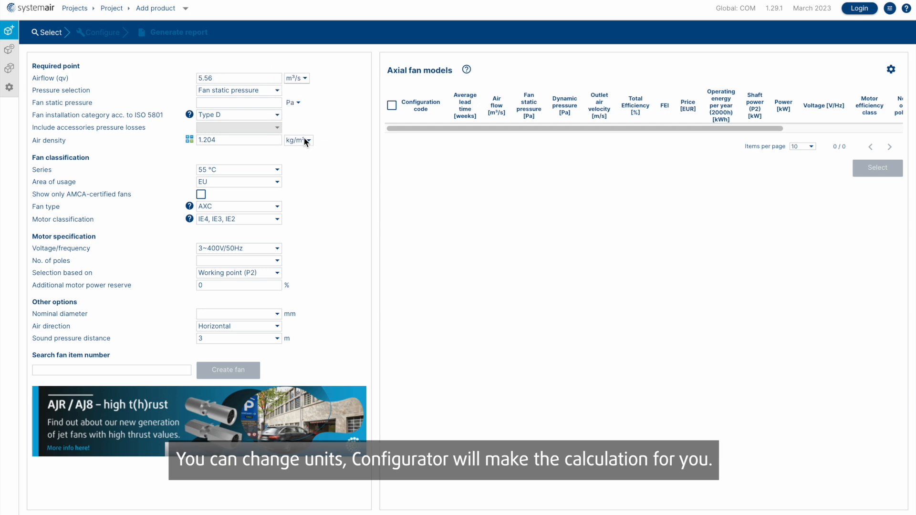
click(305, 79)
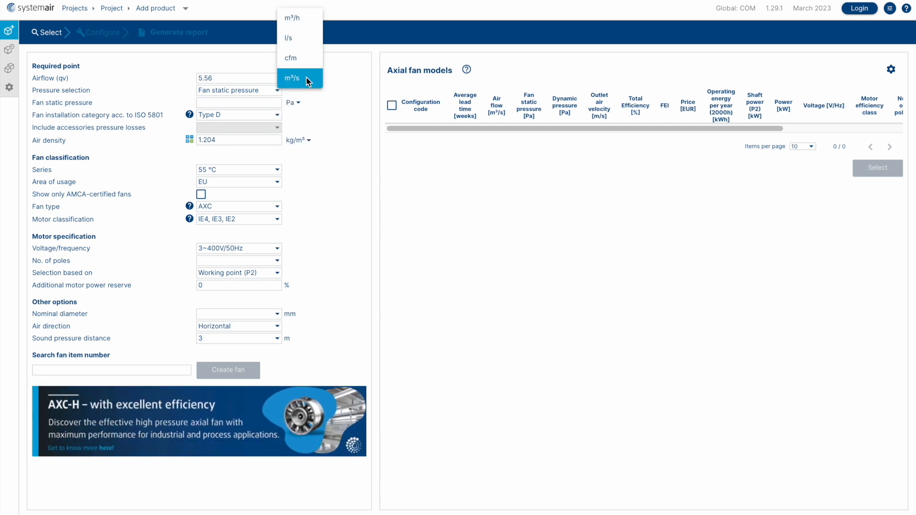
click(303, 20)
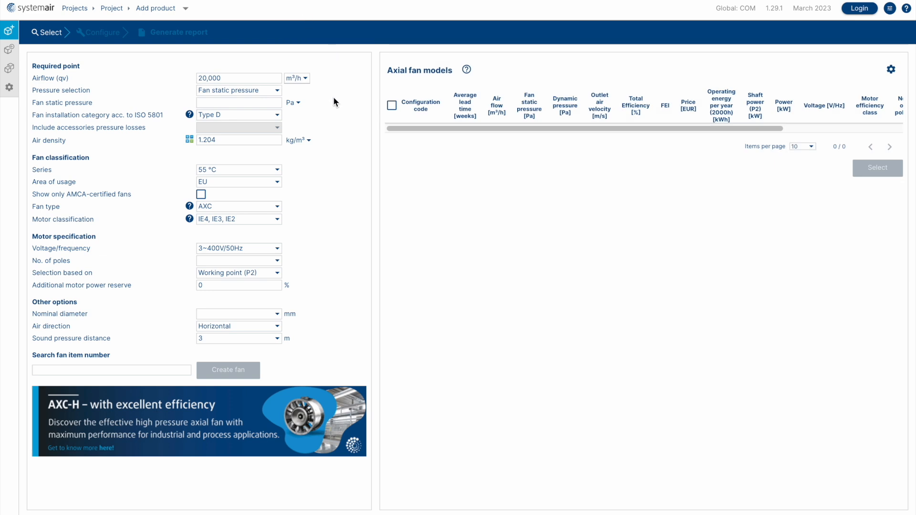
Set the fan static pressure to 300 Pa to generate the list of matching axial fans.
click(269, 103)
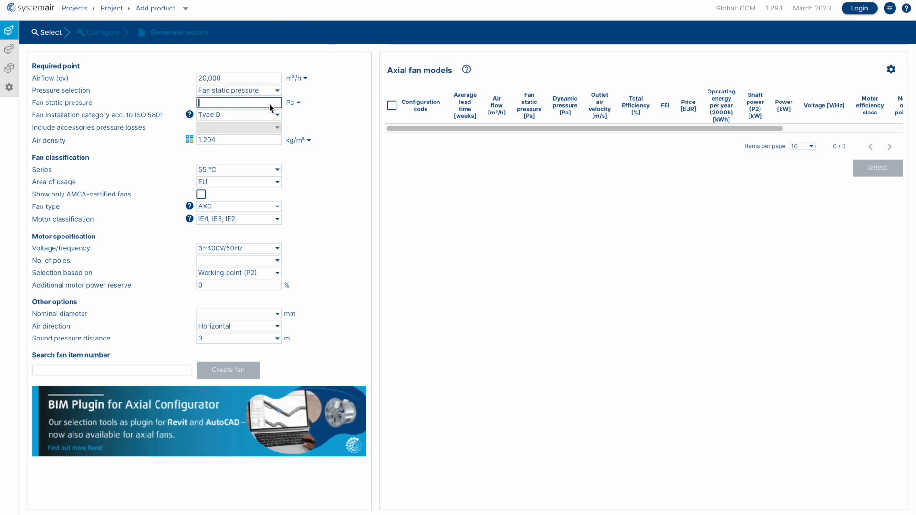
text(300)
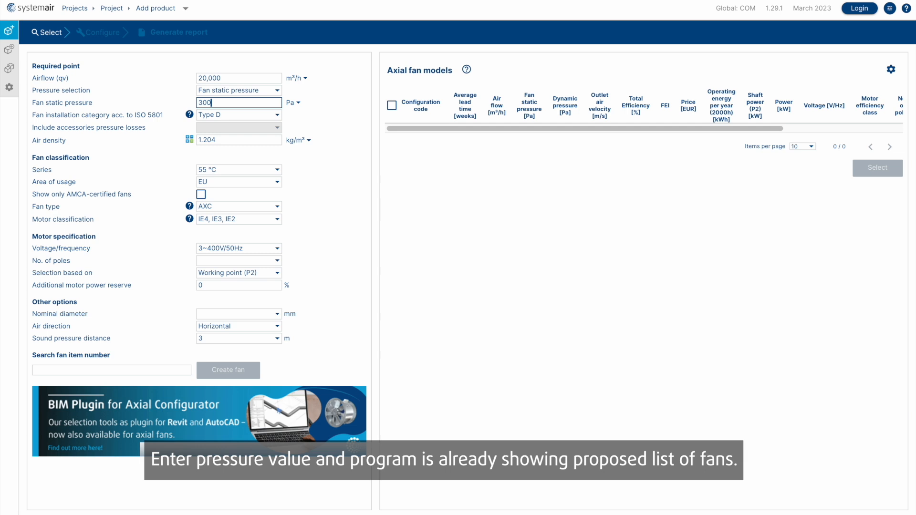
click(329, 120)
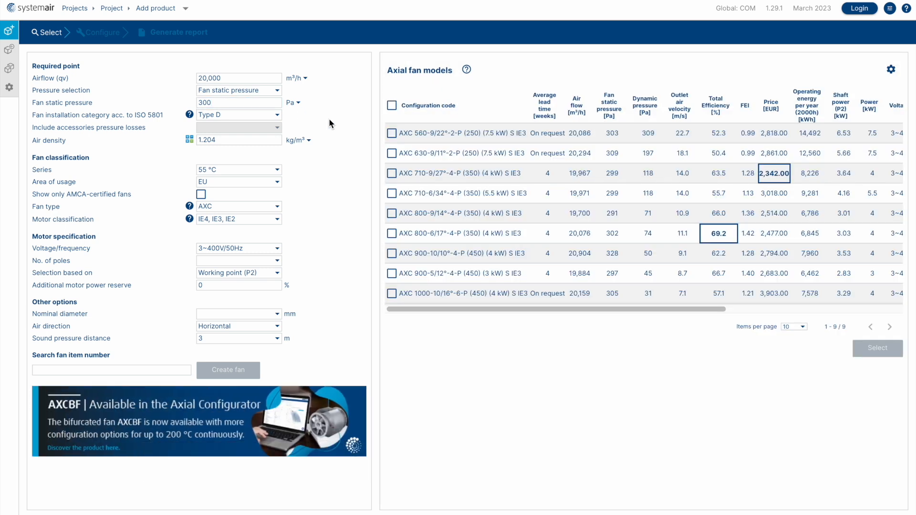
Review the available options for the pressure unit, fan series and motor voltage/frequency without changing them.
click(297, 103)
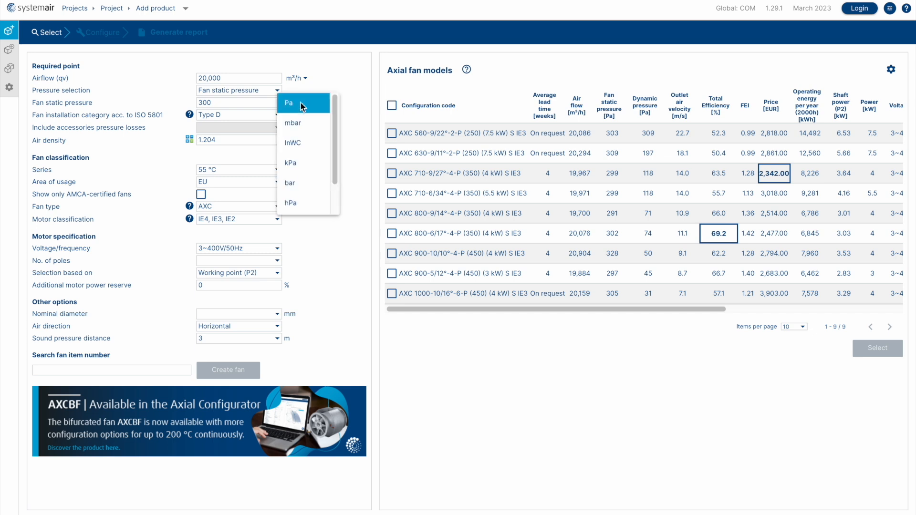
click(352, 98)
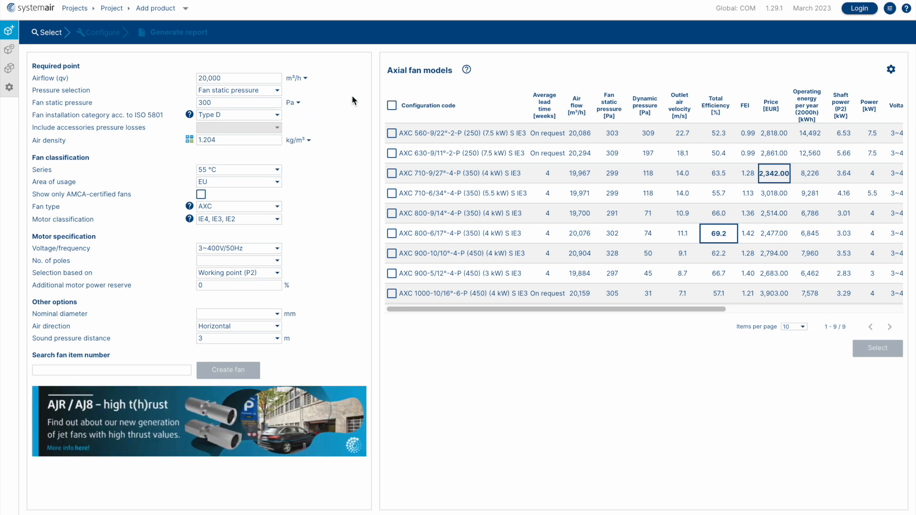
click(278, 170)
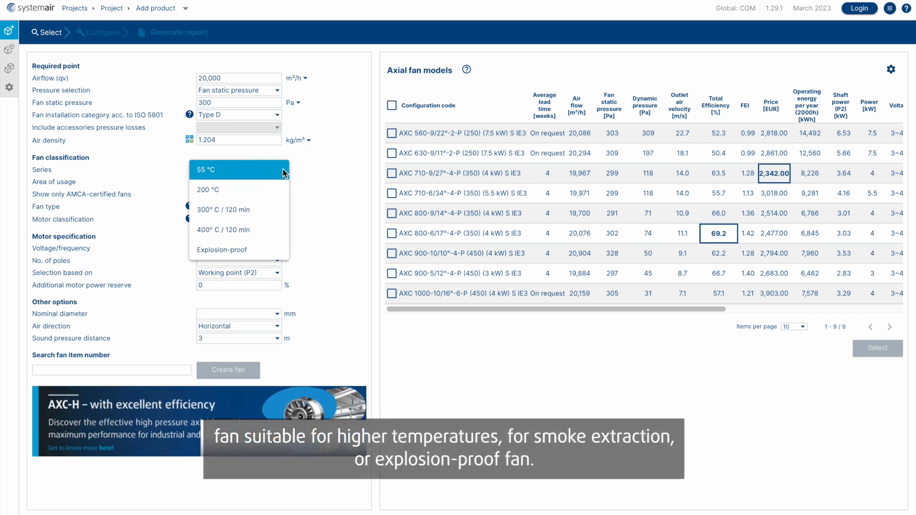
click(315, 168)
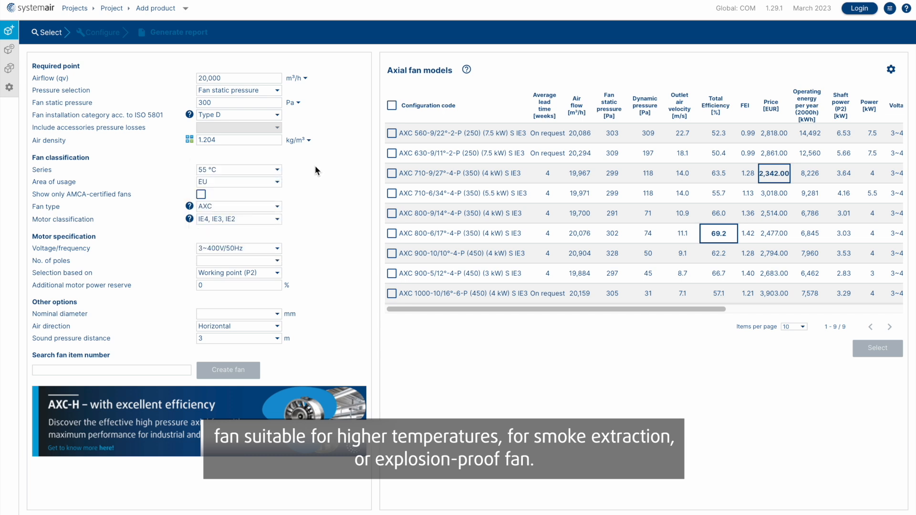
click(279, 249)
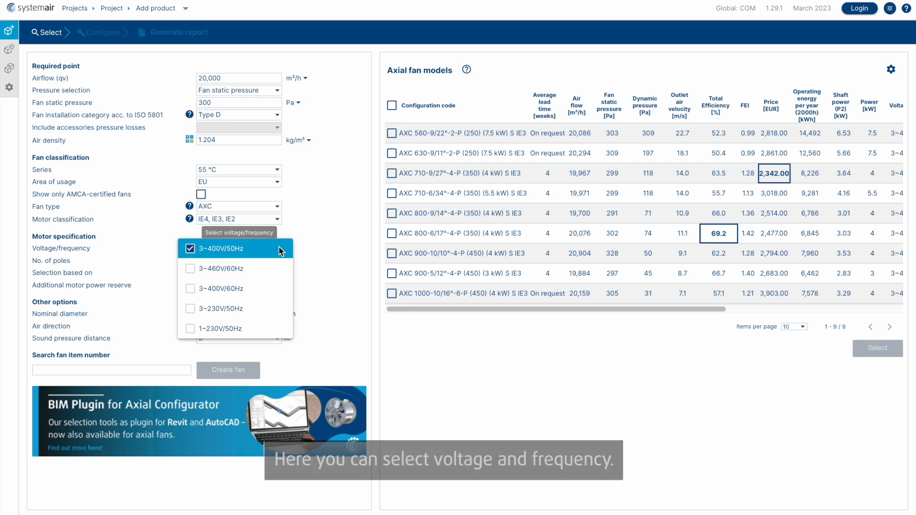
click(335, 205)
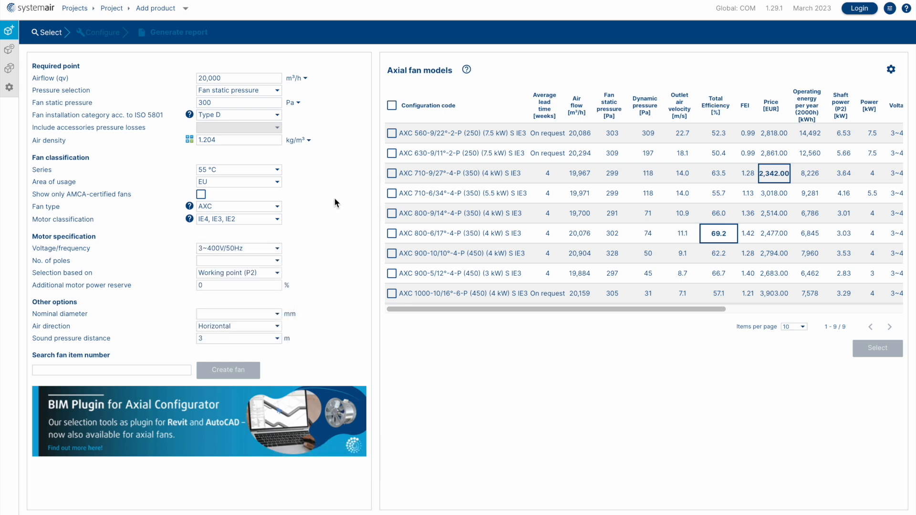
Examine the configuration code legend and the boxed best values across all columns of the axial fan models table.
click(470, 70)
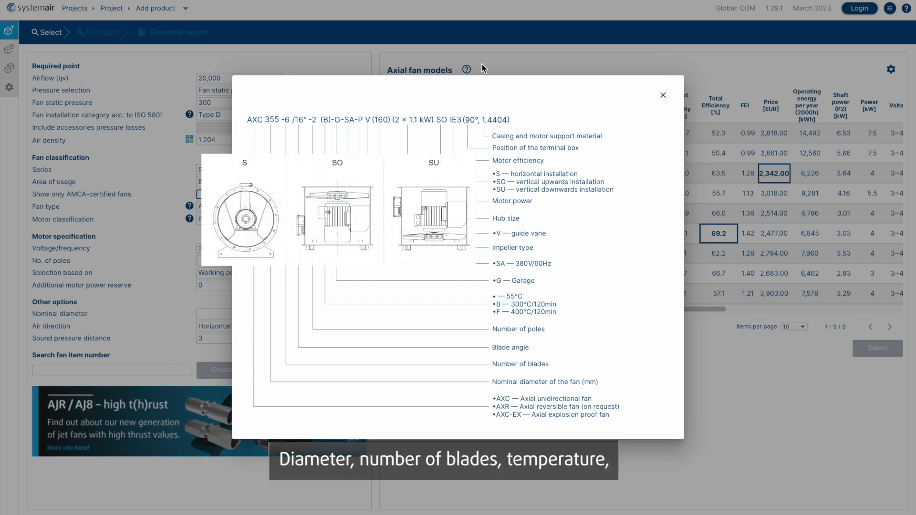
click(663, 96)
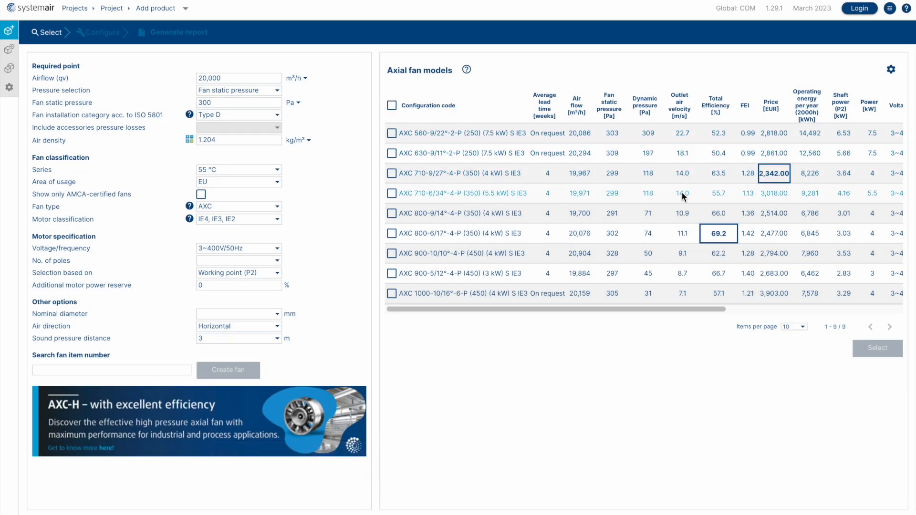
scroll(683, 196, right, 5)
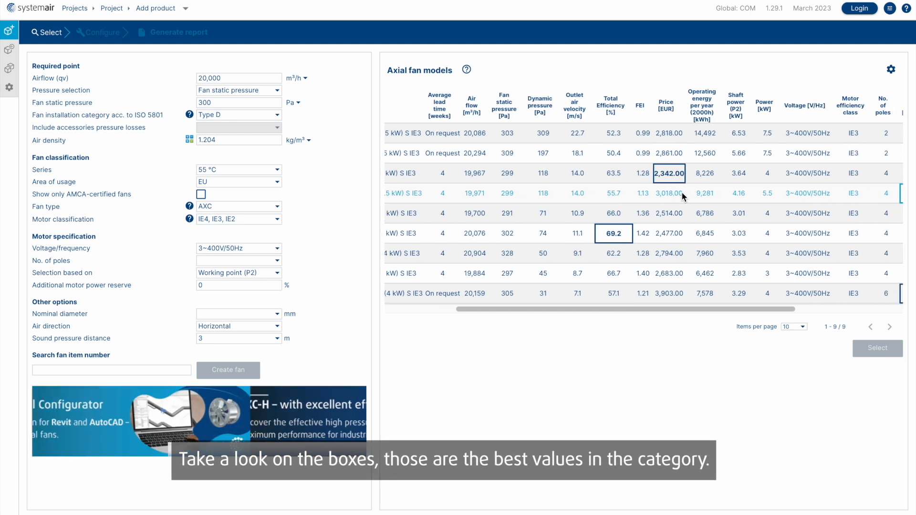
scroll(682, 196, right, 4)
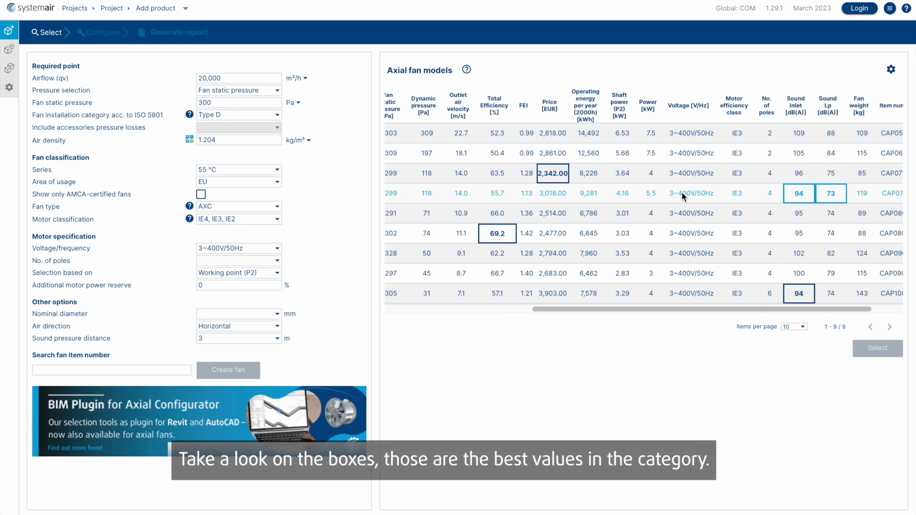
scroll(682, 196, right, 1)
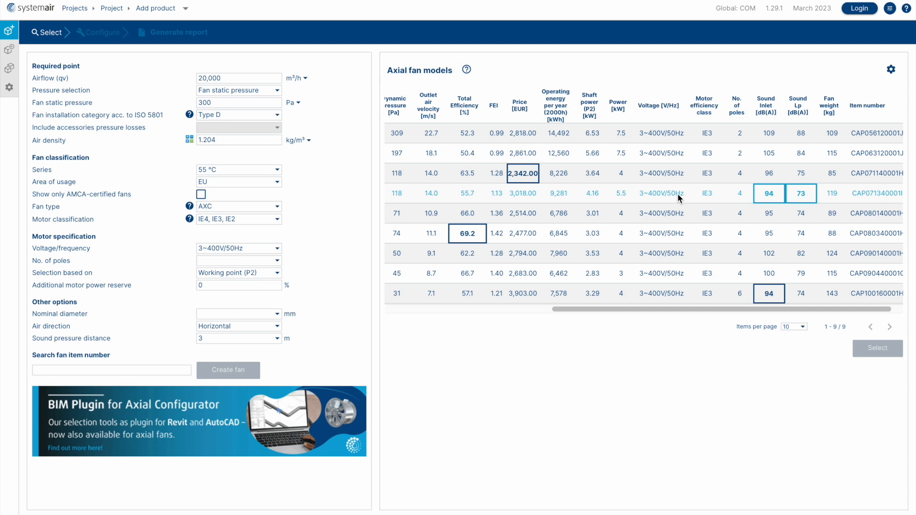
scroll(678, 196, right, 1)
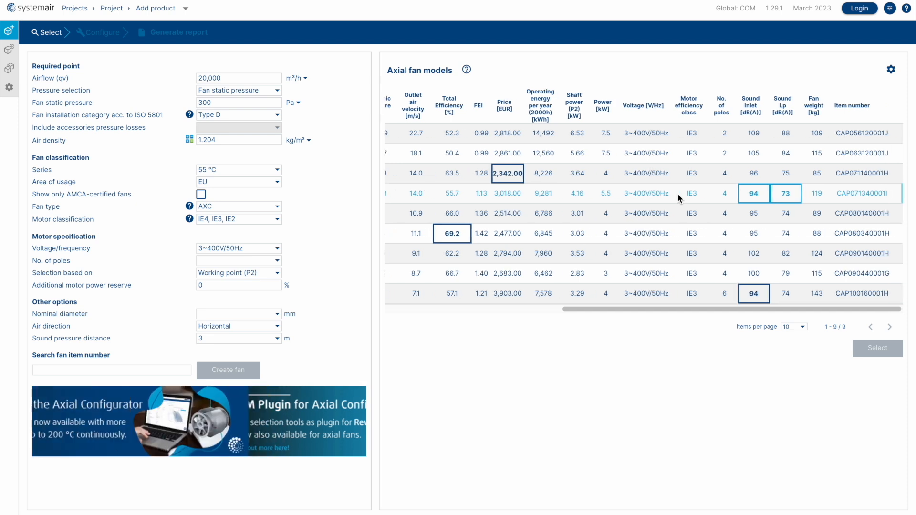
scroll(686, 193, left, 5)
scroll(691, 194, left, 5)
scroll(691, 194, left, 3)
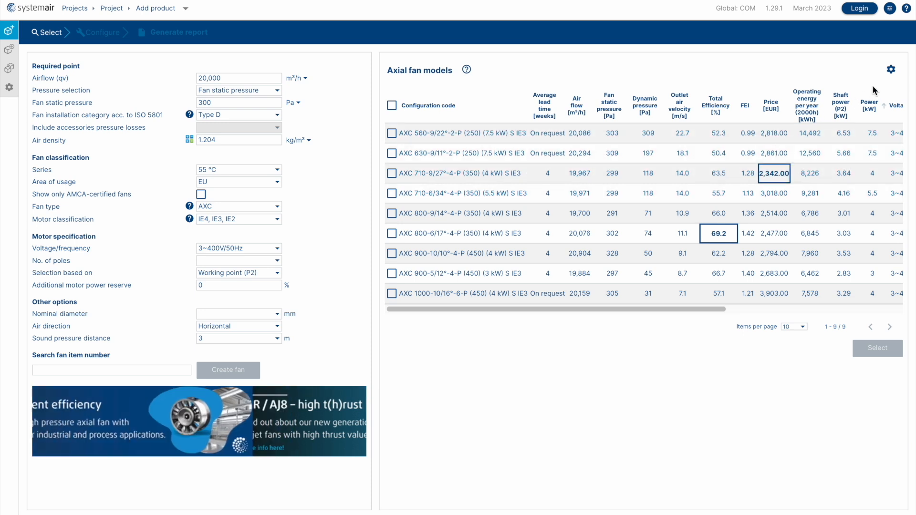
Review which columns can be shown or hidden in the axial fan models table.
click(891, 70)
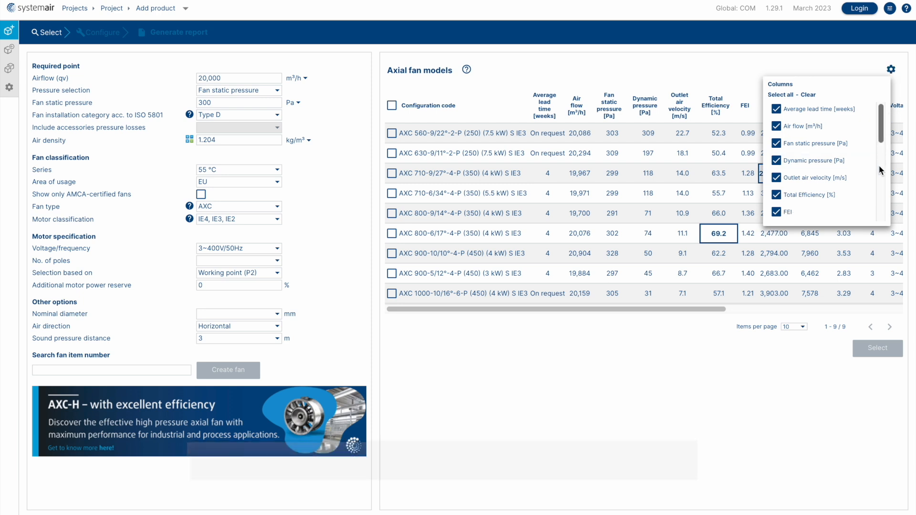
scroll(879, 166, down, 2)
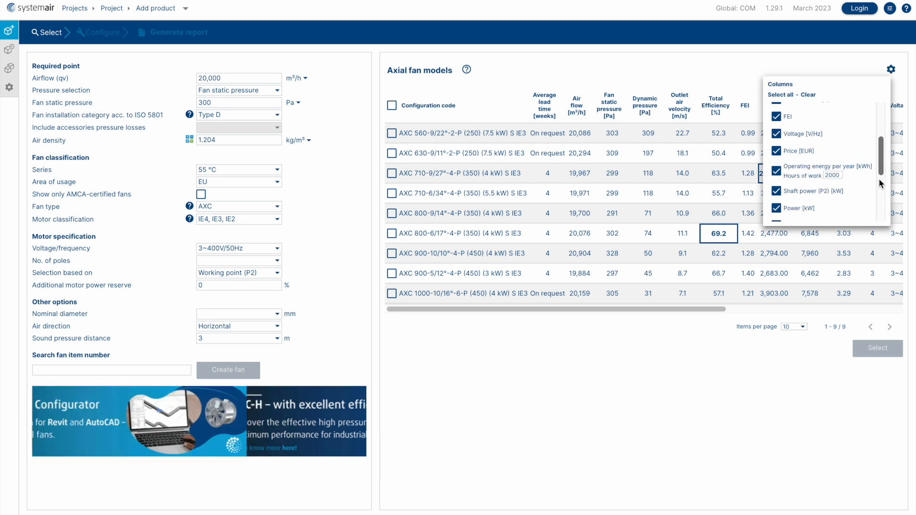
scroll(881, 217, down, 2)
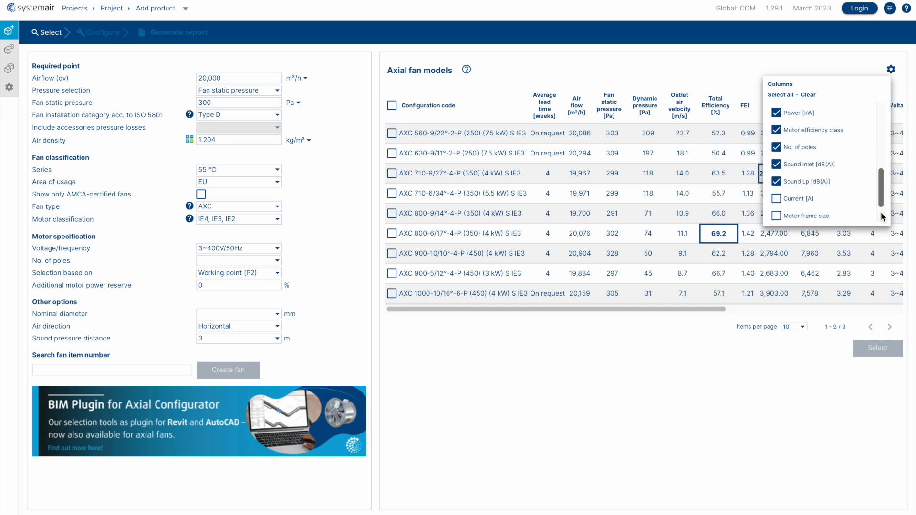
scroll(881, 217, down, 2)
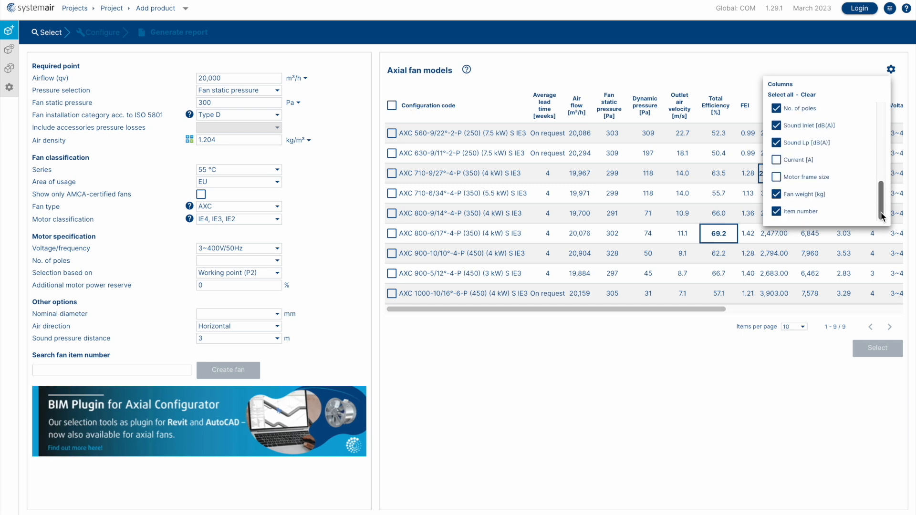
click(891, 70)
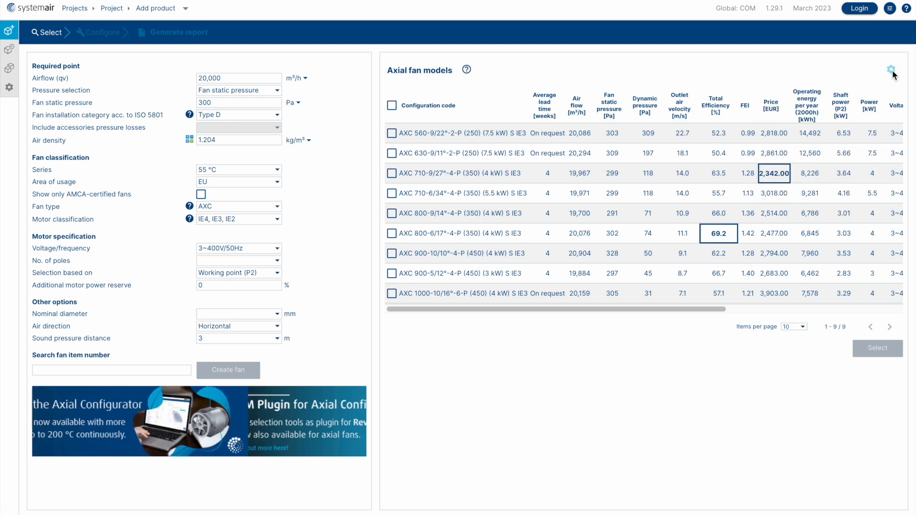
Sort the fan models by descending total efficiency and compare AXC 800-6/17°, AXC 900-5/12° and AXC 800-9/14°.
click(718, 102)
click(718, 102)
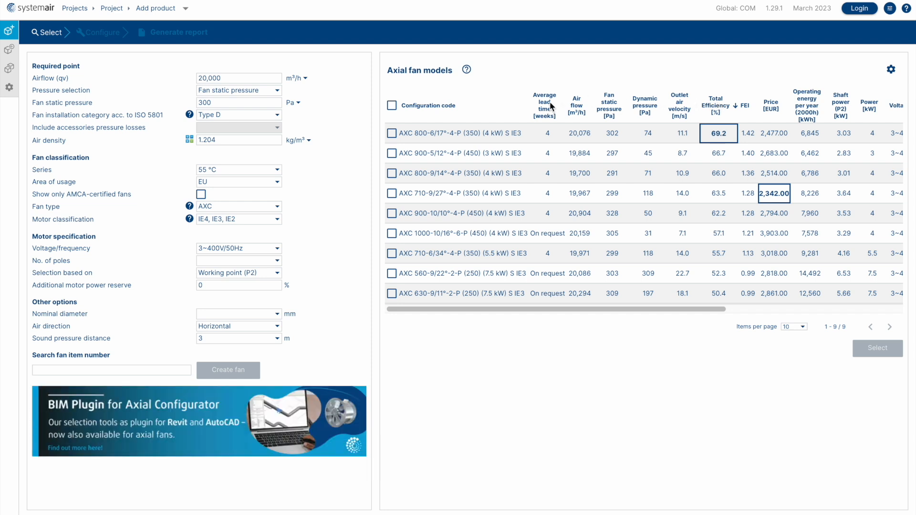
click(392, 133)
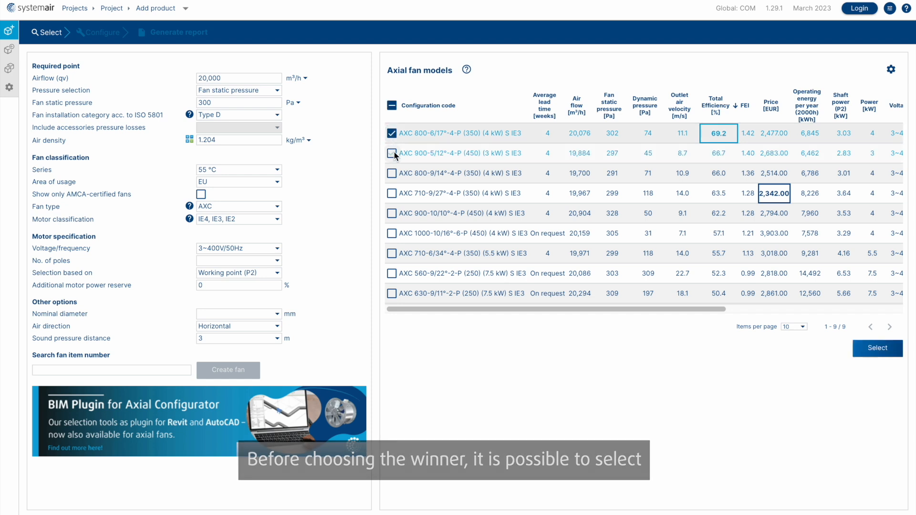
click(392, 152)
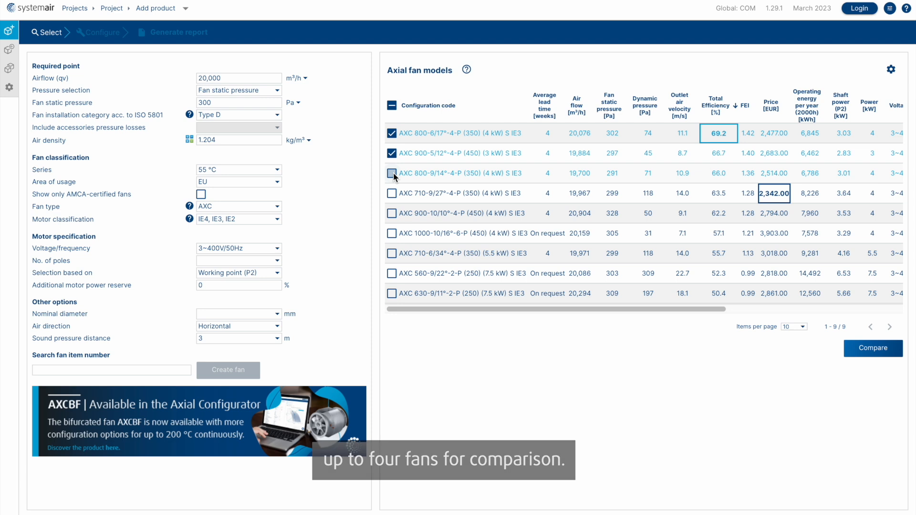
click(392, 173)
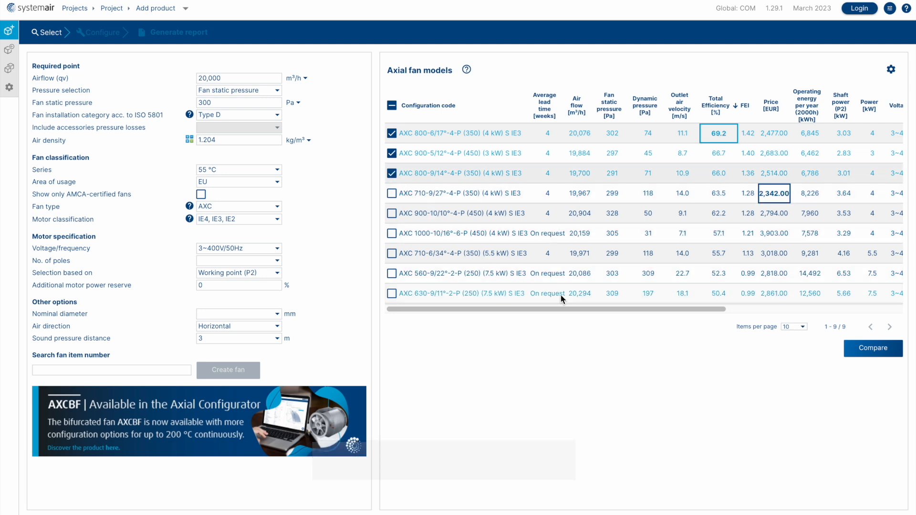
click(853, 351)
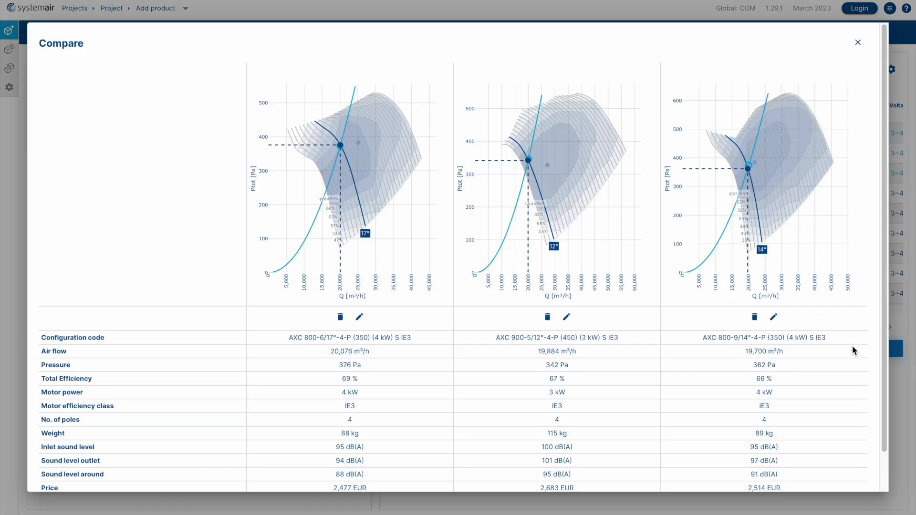
Open the AXC 800-6/17°-4-P (350) fan from the comparison for configuration and rotate its 3D model.
scroll(852, 350, down, 1)
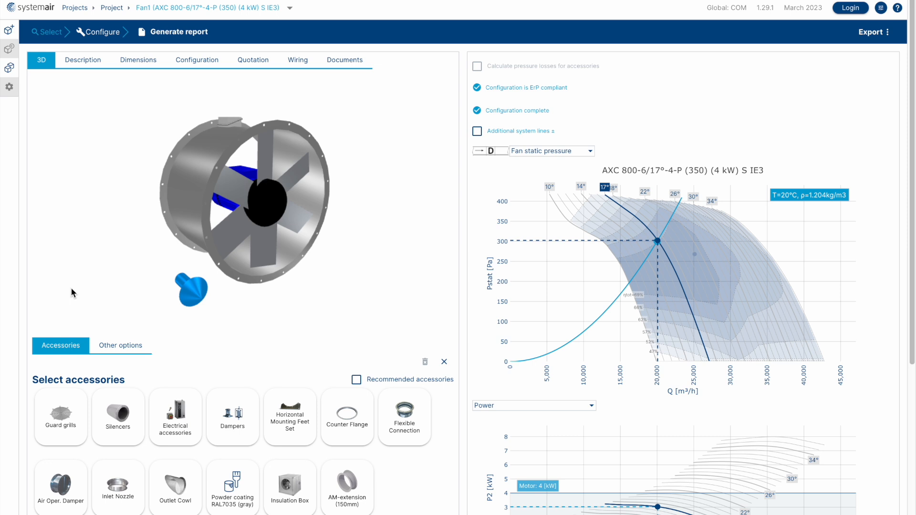
mouse_move(63, 288)
mouse_down()
mouse_move(160, 288)
mouse_move(74, 289)
mouse_up()
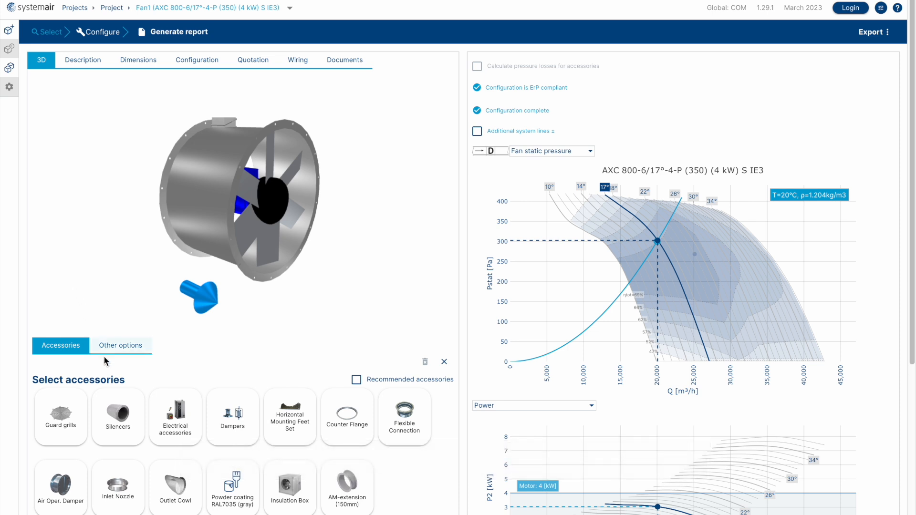
Examine the fan's silencer options, performance charts, text description and dimension drawings.
click(119, 414)
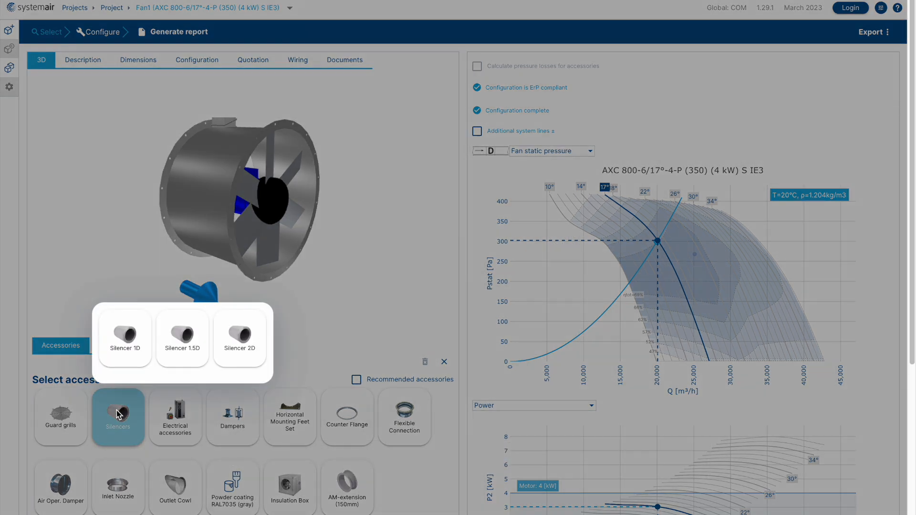
click(73, 307)
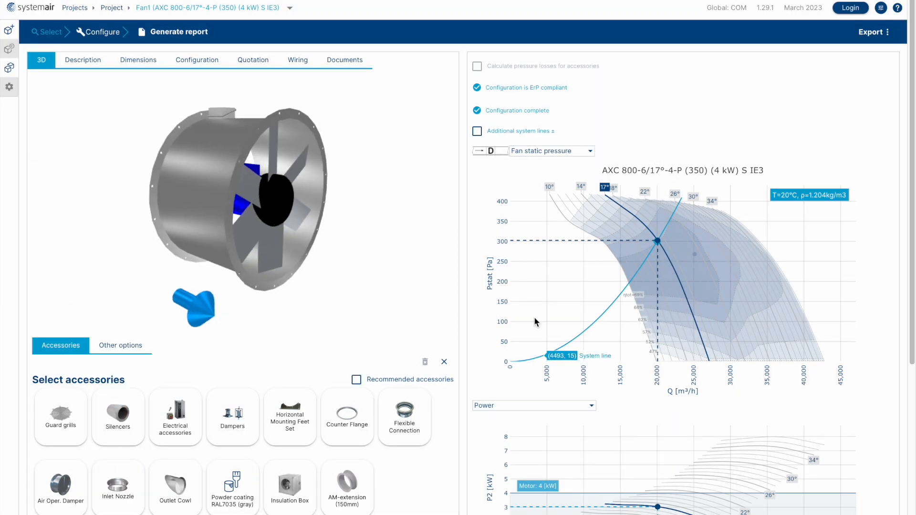
drag(912, 344, 904, 318)
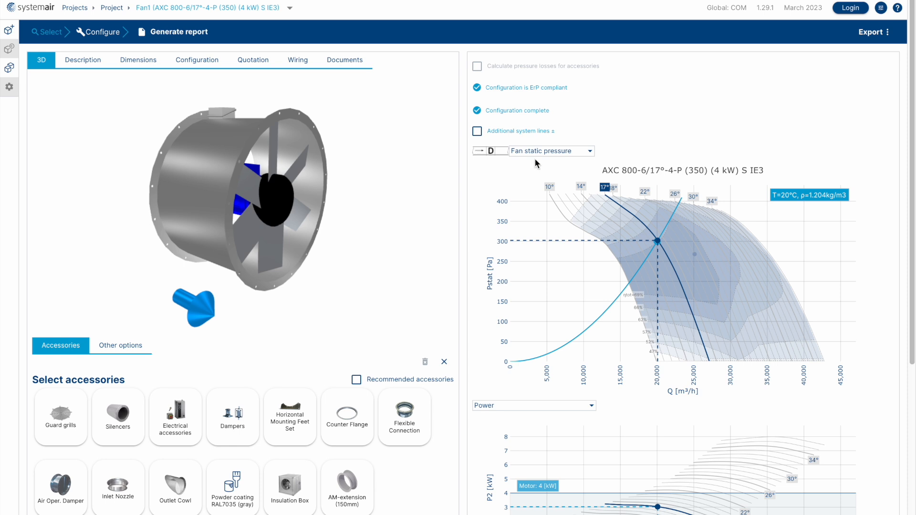
click(89, 56)
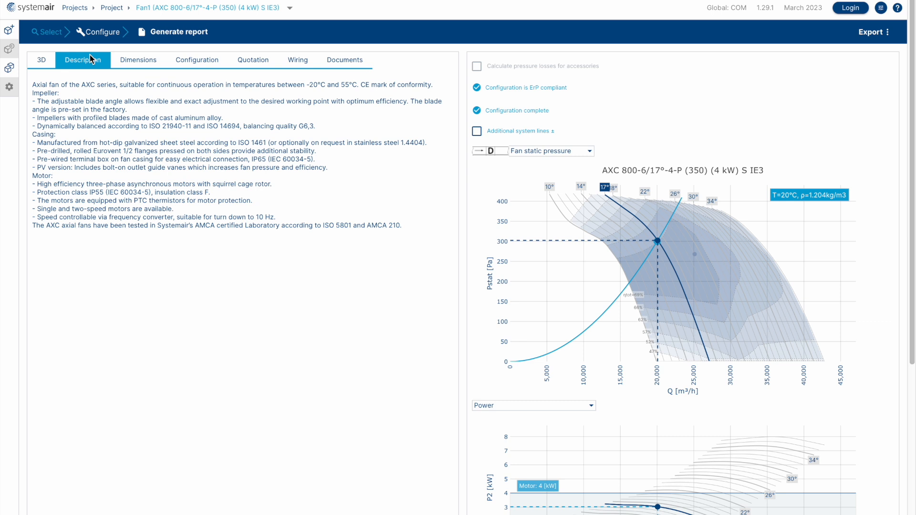
click(161, 60)
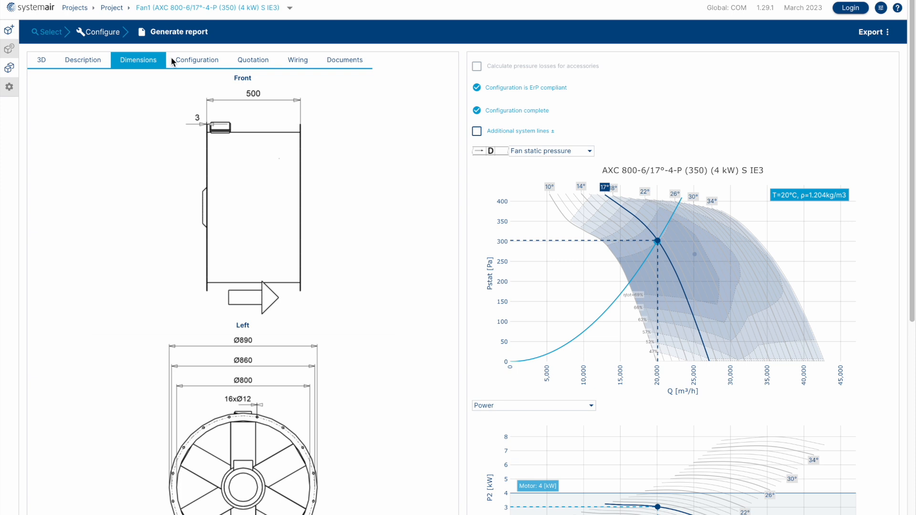
In the fan's configuration, move the working point on the pressure chart to 22,712 m³/h at 279 Pa and set the reference name to Fan1.
click(176, 60)
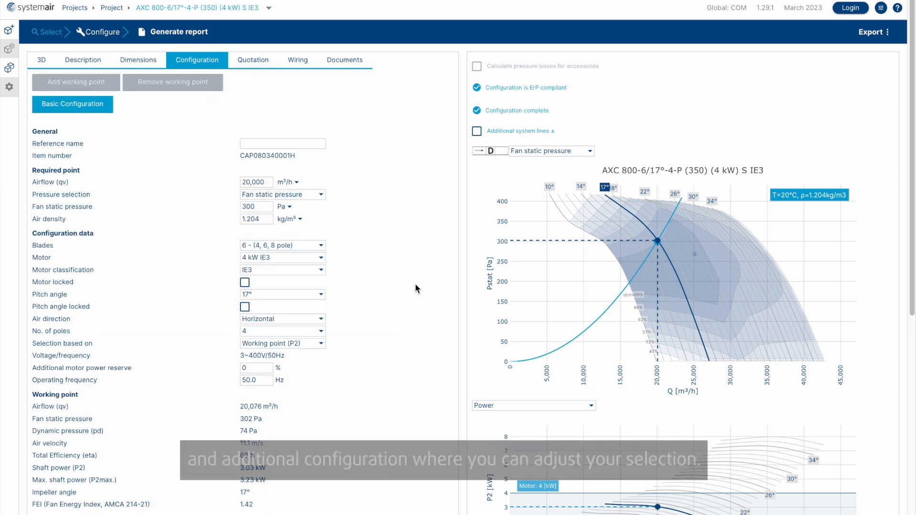
click(677, 250)
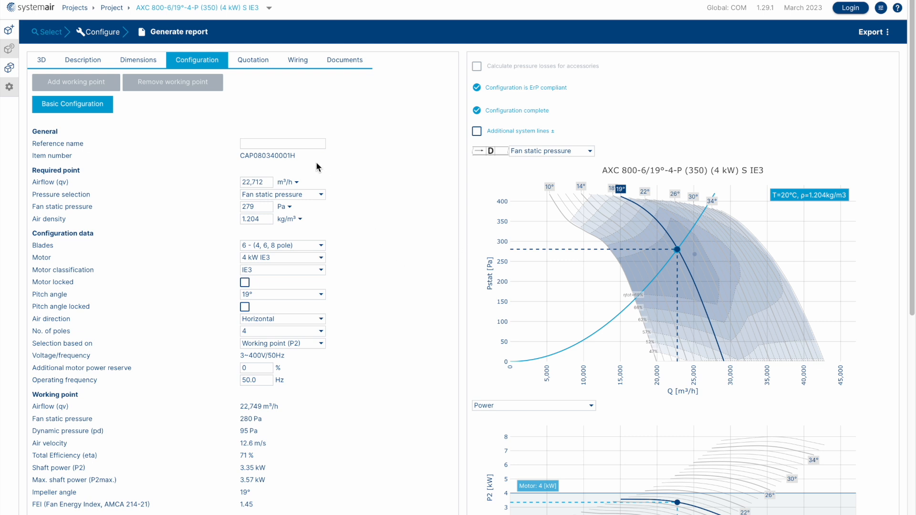
click(306, 144)
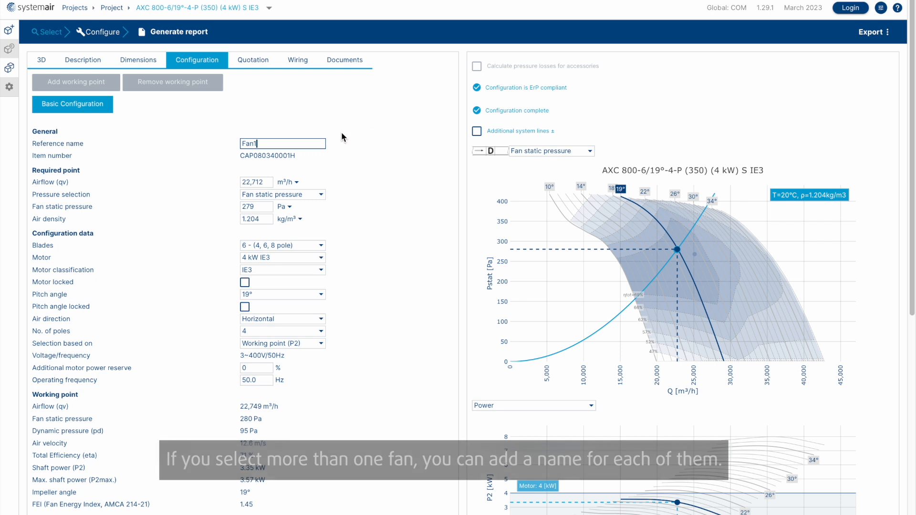
click(379, 140)
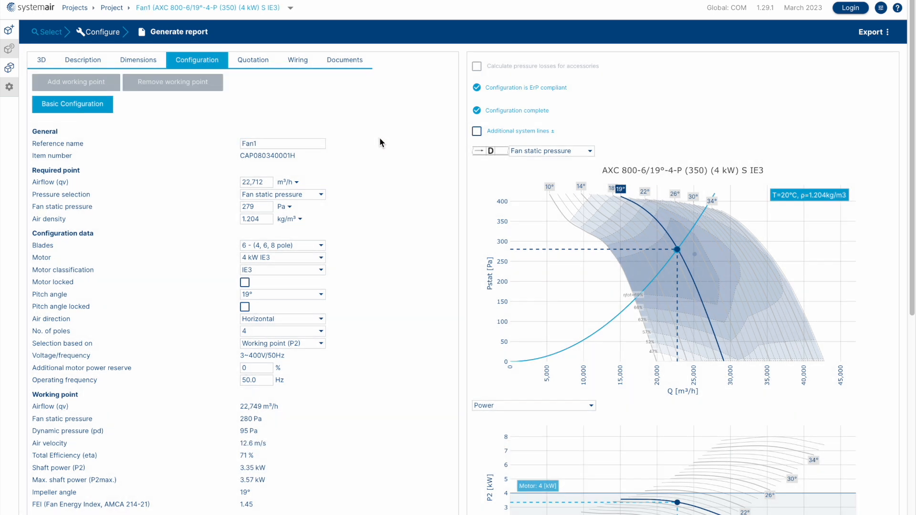
Review the quotation, the wiring diagram and the available documents for Fan1.
click(273, 61)
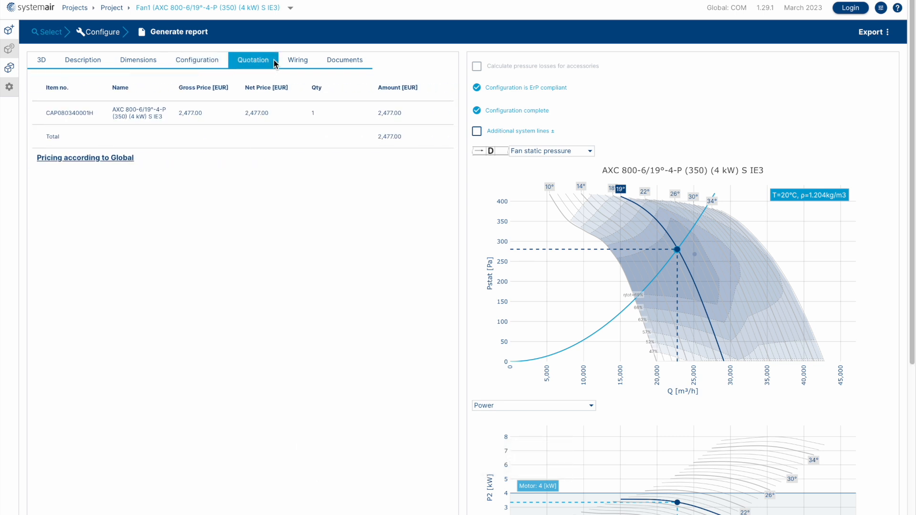
click(311, 61)
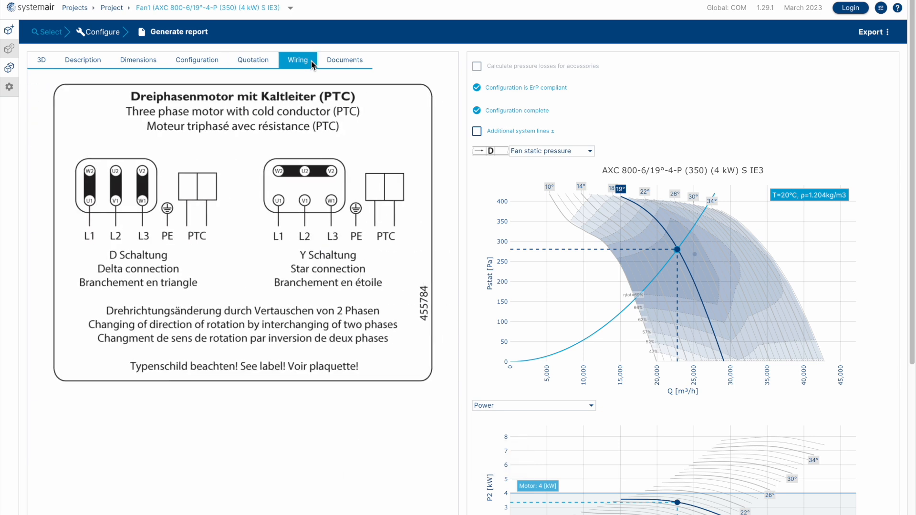
click(363, 62)
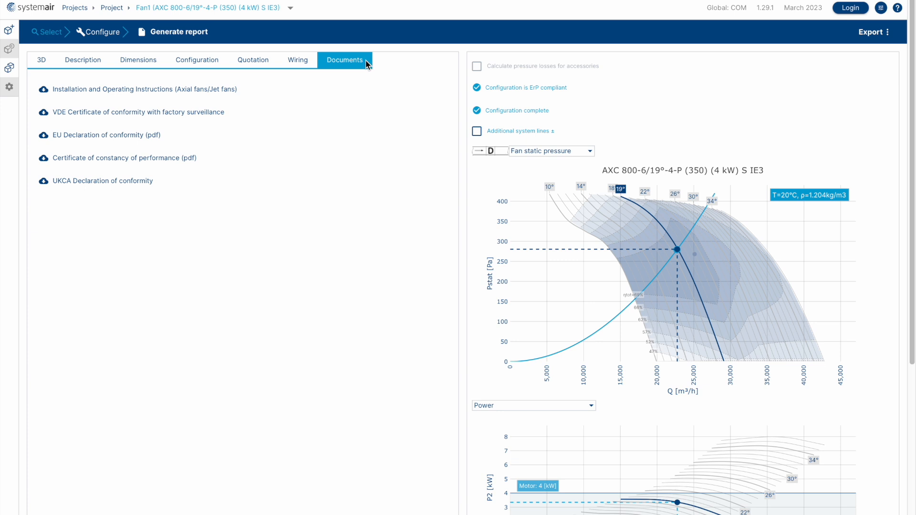
Set up a report printout for Fan1 as a PDF in English (United Kingdom) with the file name Selection1.
click(193, 35)
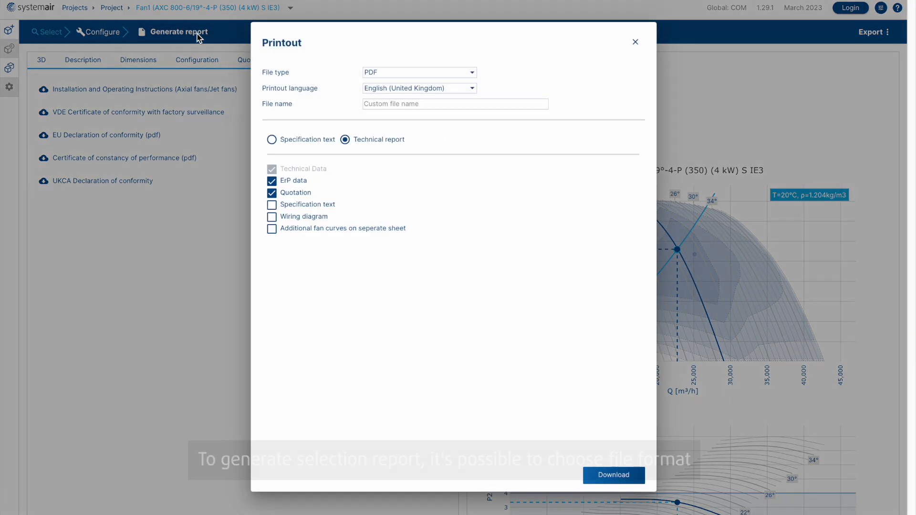
click(423, 74)
click(423, 75)
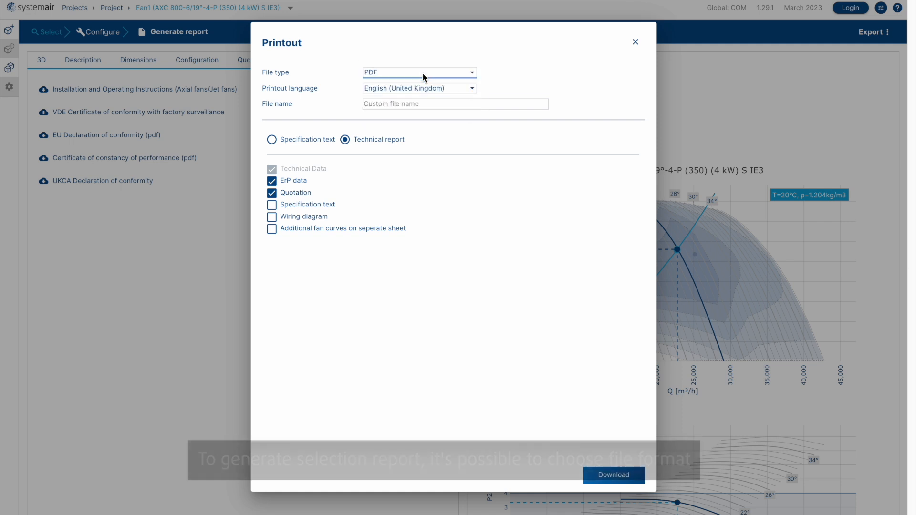
click(454, 90)
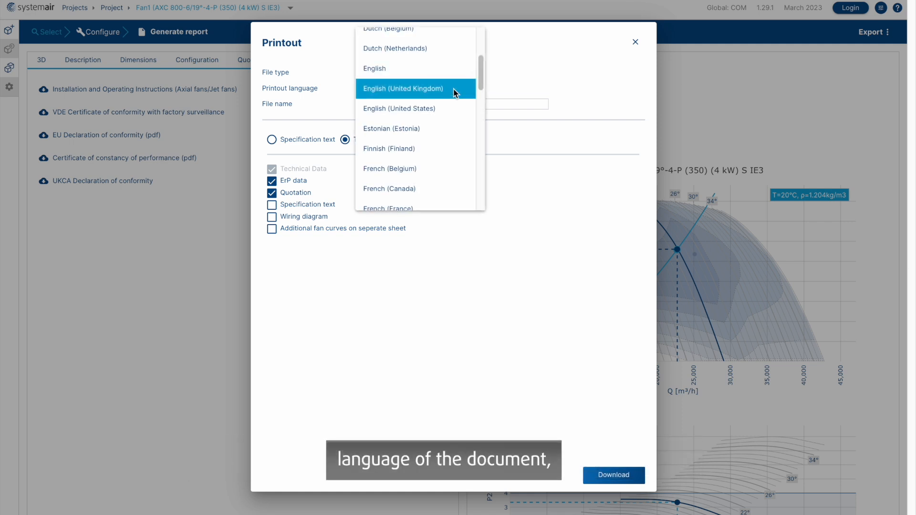
click(504, 88)
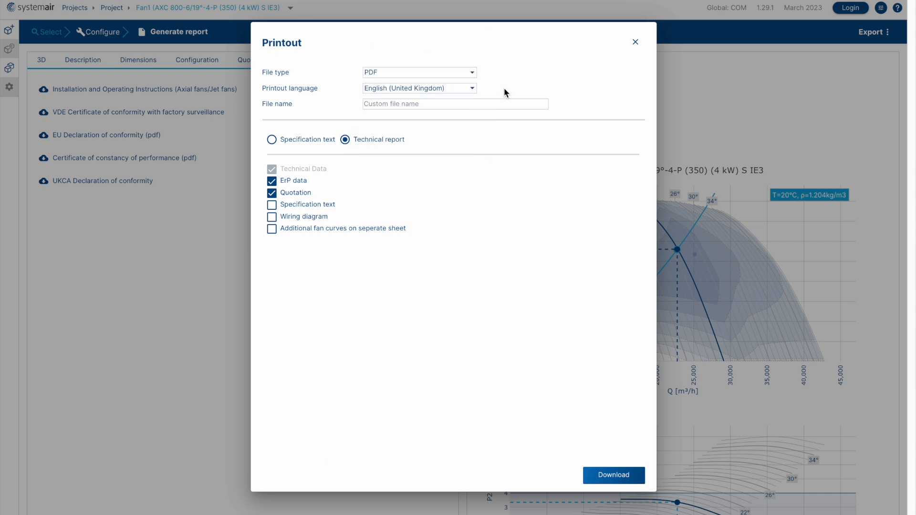
click(486, 102)
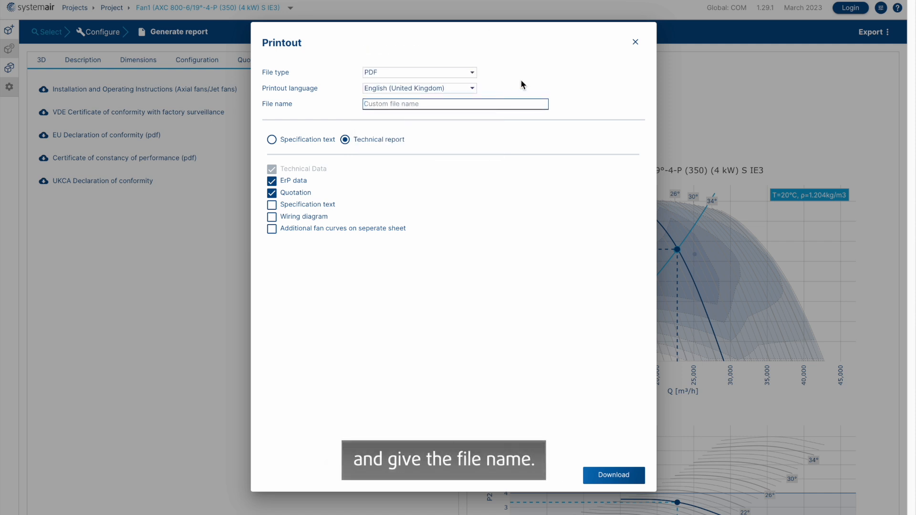
text(Selection1)
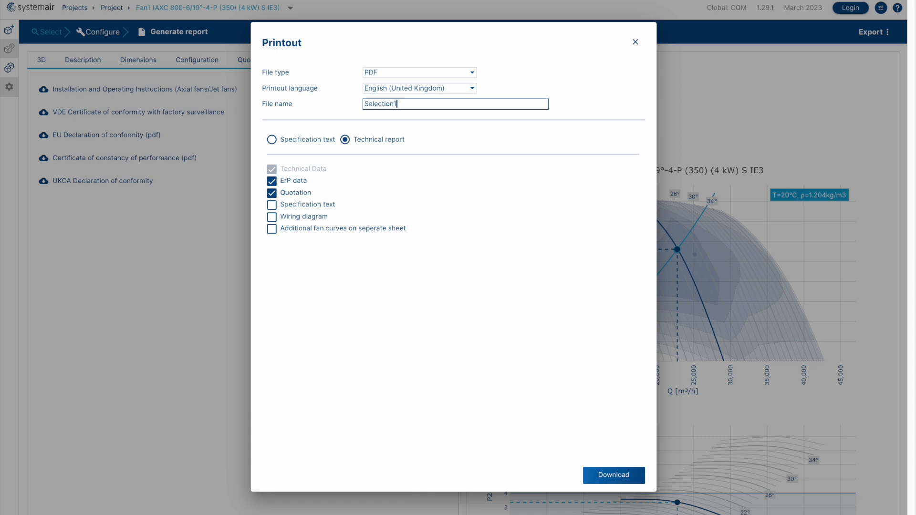
Include the specification text, wiring diagram and additional fan curves on a separate sheet in the technical report, and download it.
click(271, 205)
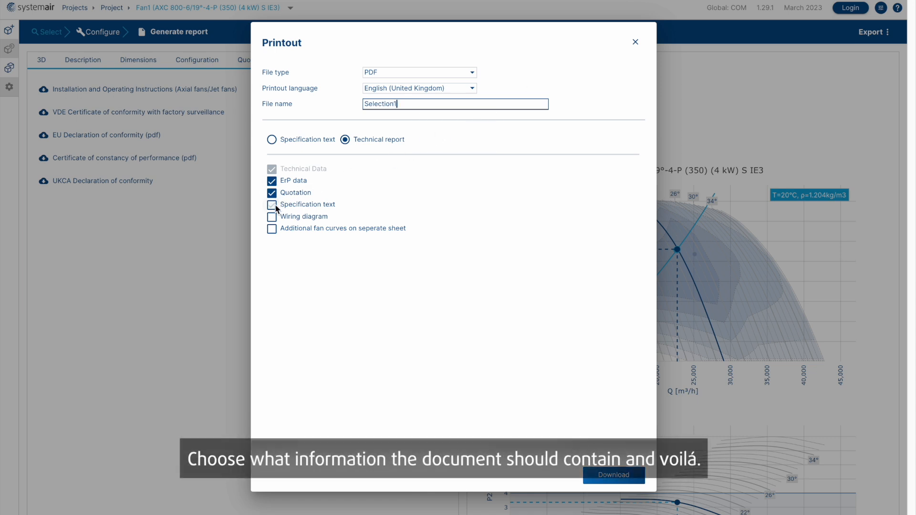
click(272, 229)
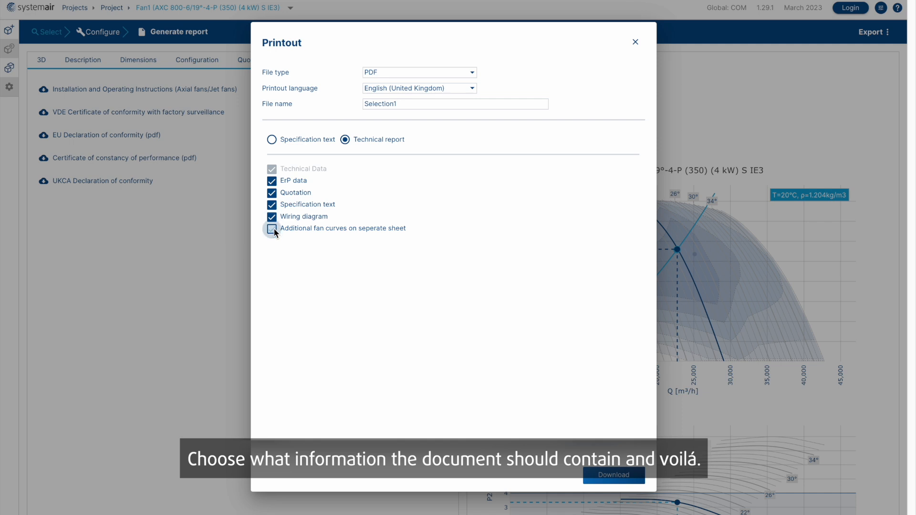
click(615, 476)
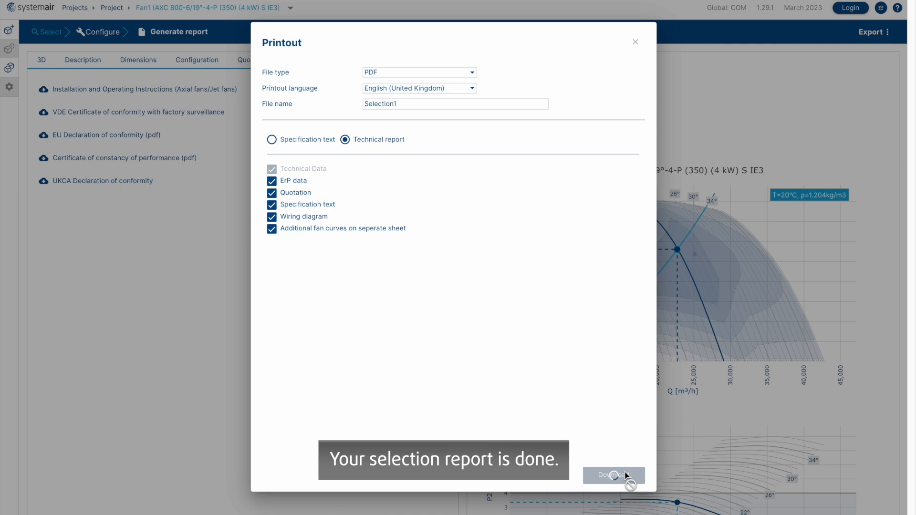